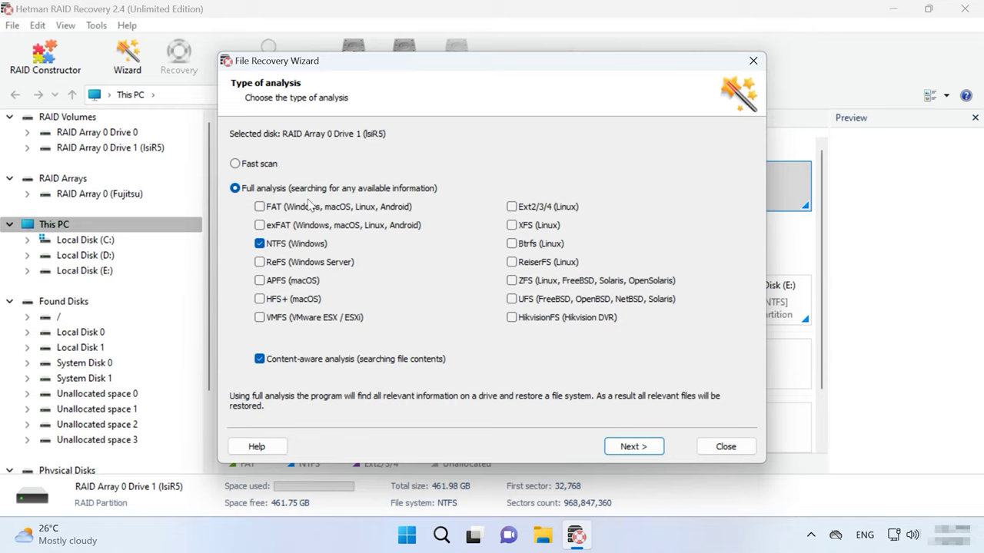
Run a fast scan of RAID Array 0 Drive 1 (lsiR5) and look through the files found on it.
left_click(255, 163)
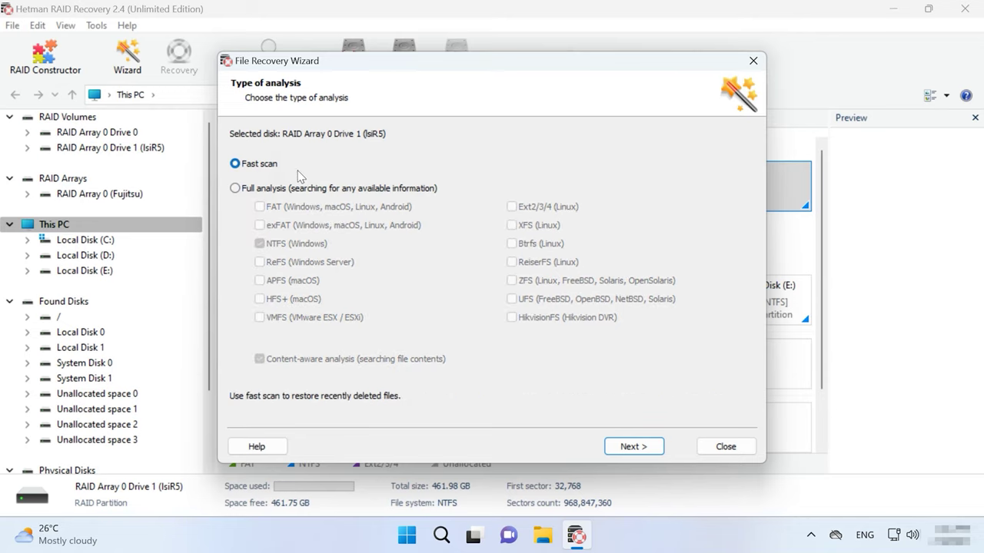
left_click(632, 445)
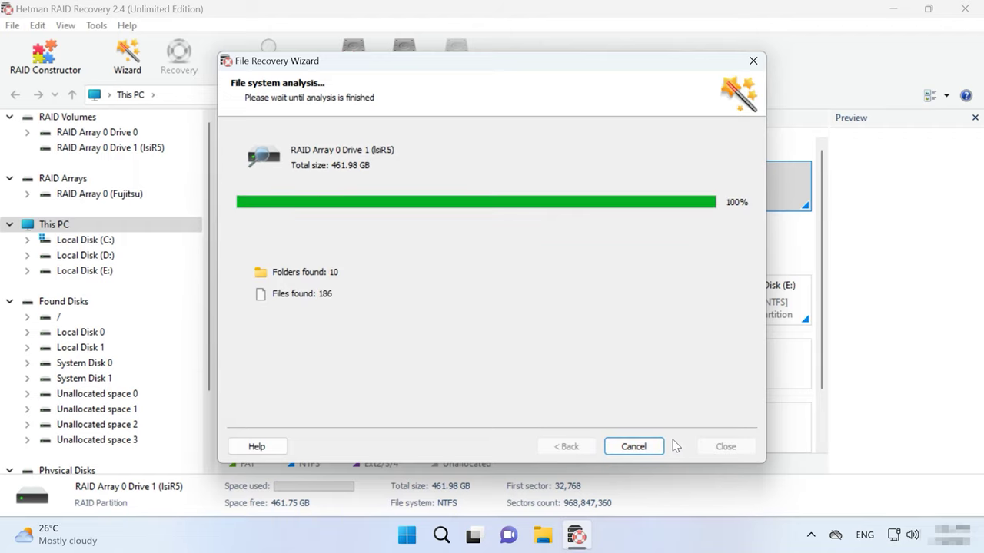
left_click(648, 447)
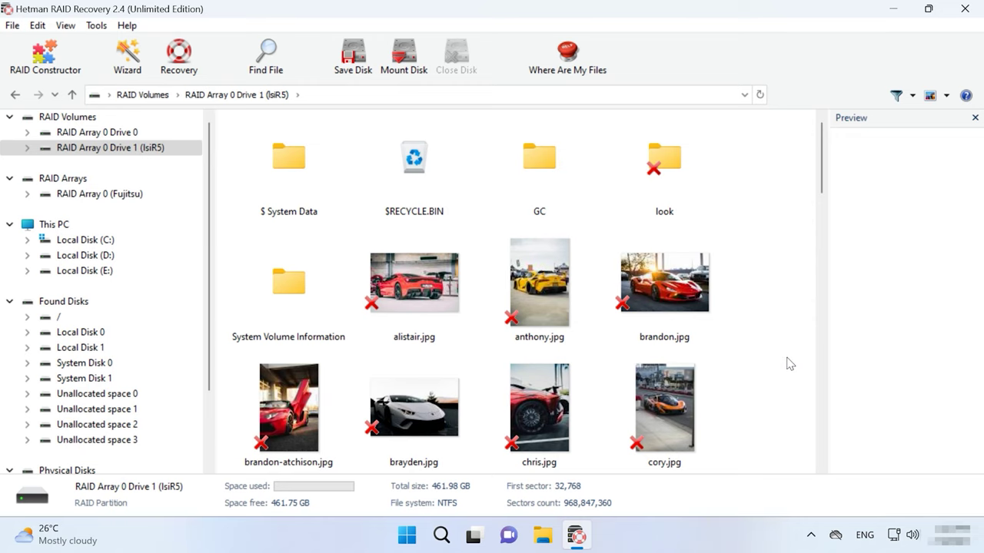
scroll(791, 365, "down", 15)
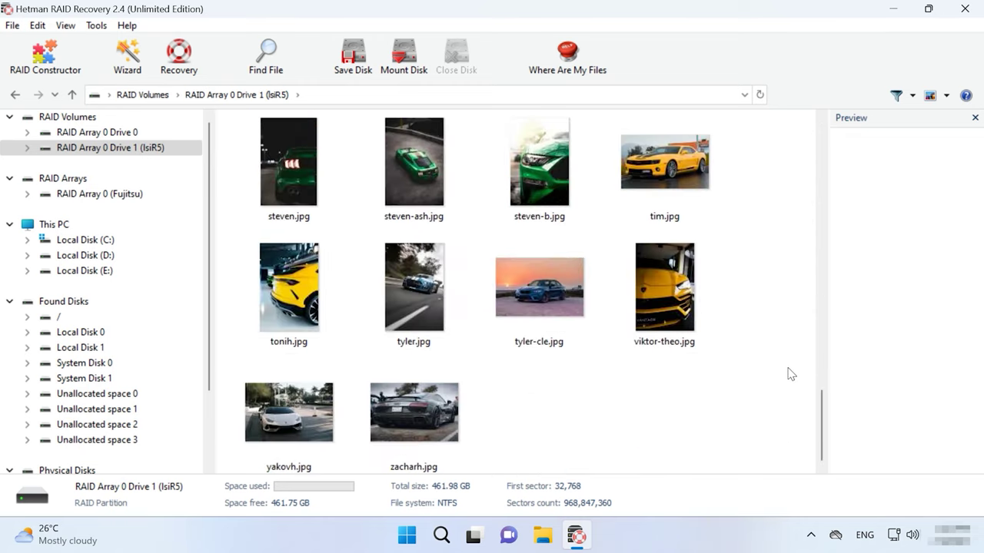
scroll(791, 374, "up", 15)
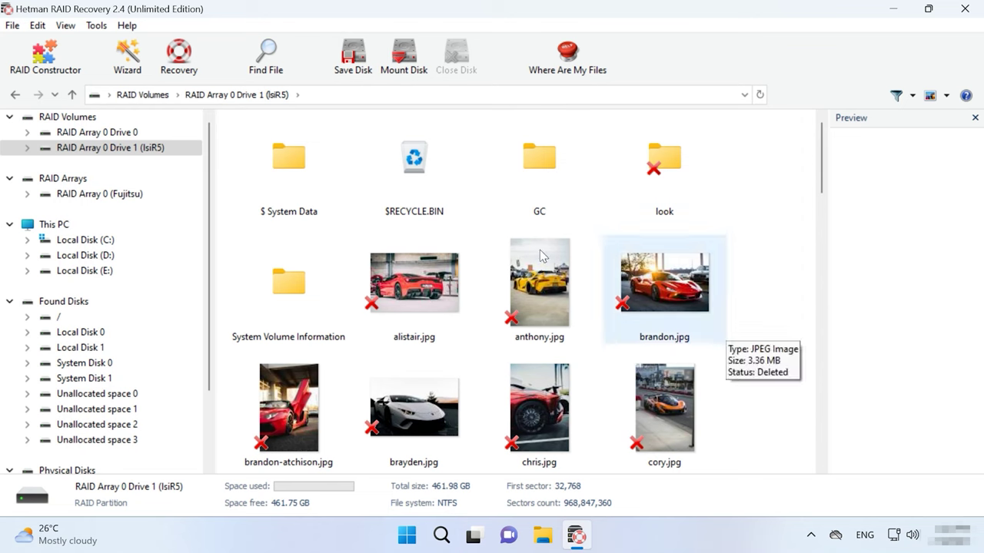
Run a full analysis of RAID Array 0 Drive 1 (lsiR5) for NTFS with content-aware analysis enabled.
left_click(60, 225)
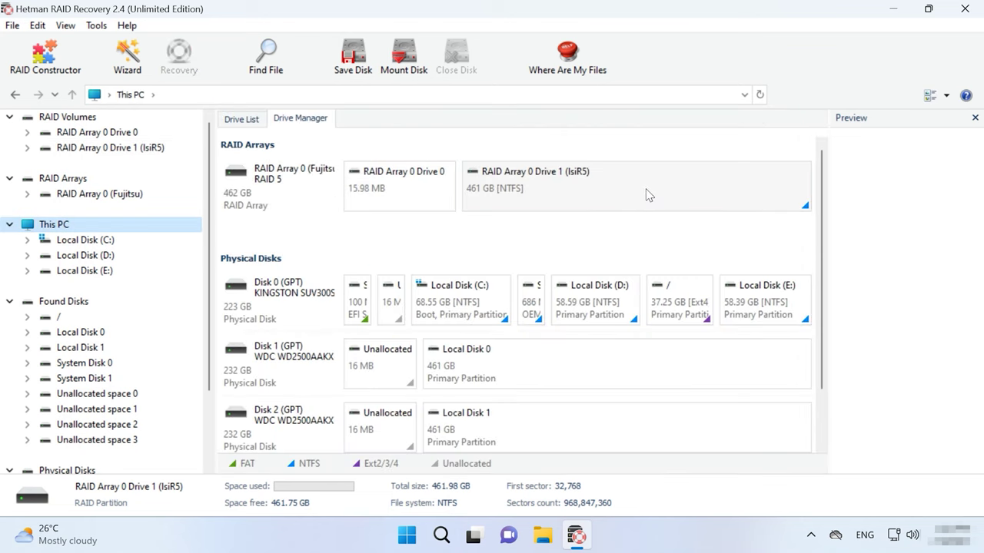
right_click(647, 194)
left_click(702, 217)
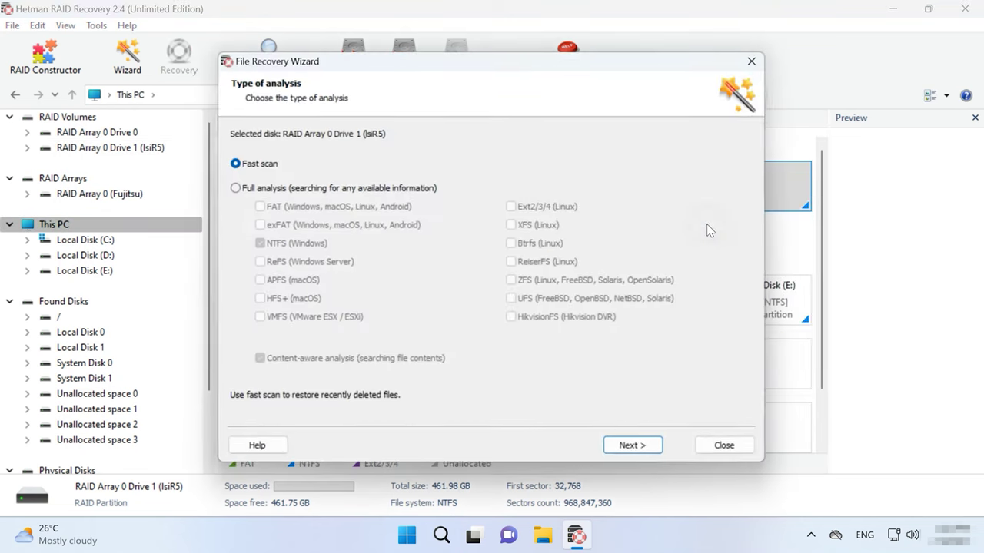
left_click(235, 188)
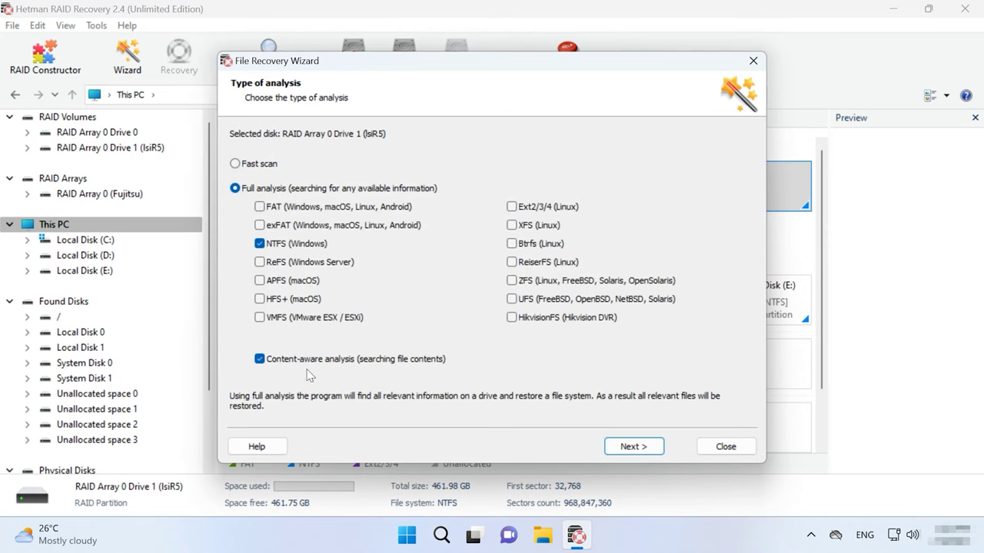
left_click(281, 362)
left_click(333, 365)
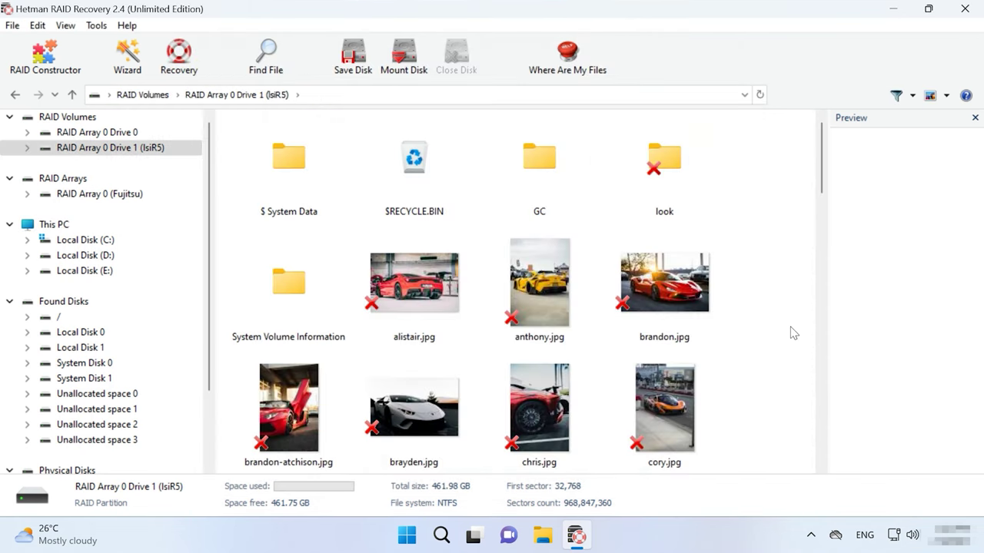
Browse the scanned files and preview LTSC.docx, marek.jpg and the deleted brandon.jpg.
scroll(794, 333, "down", 10)
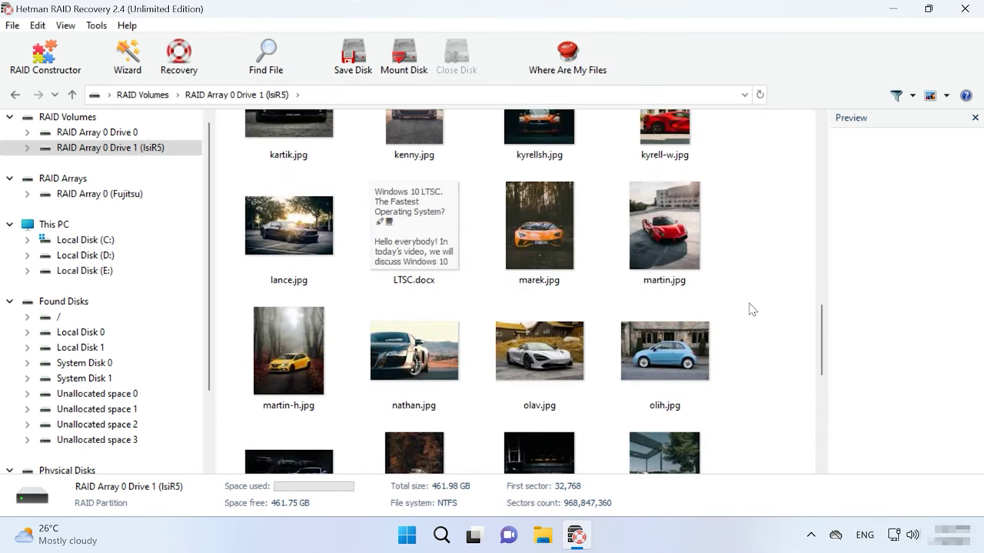
left_click(415, 257)
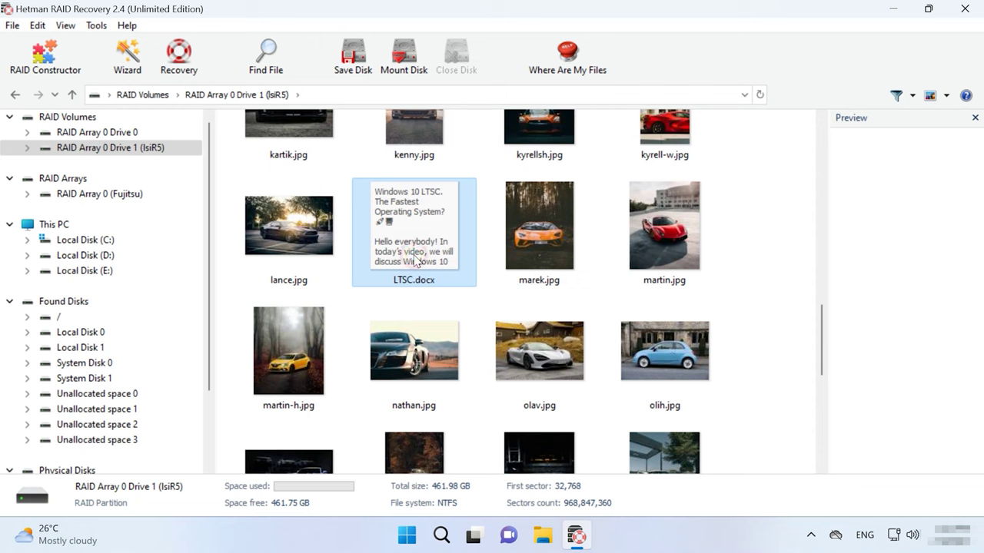
left_click(544, 258)
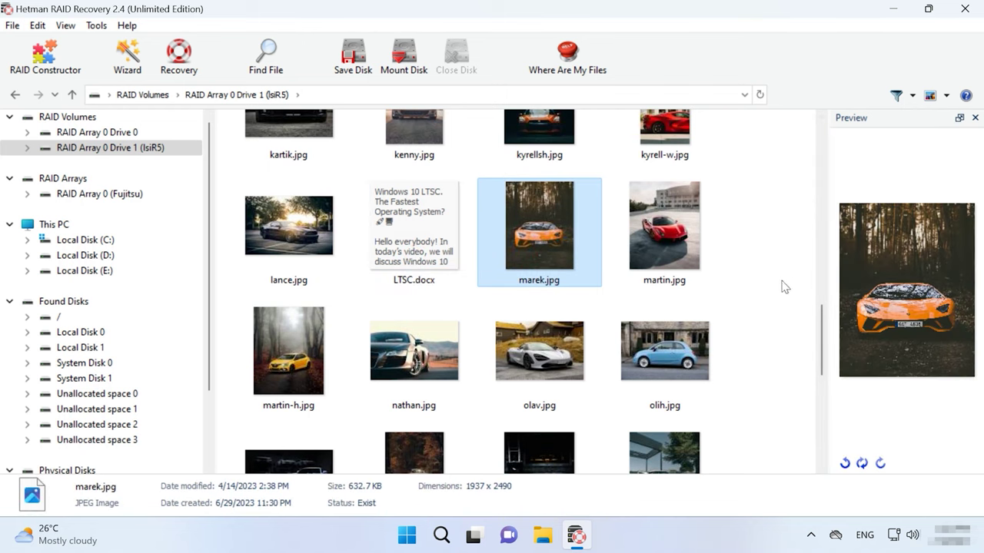
scroll(780, 286, "up", 10)
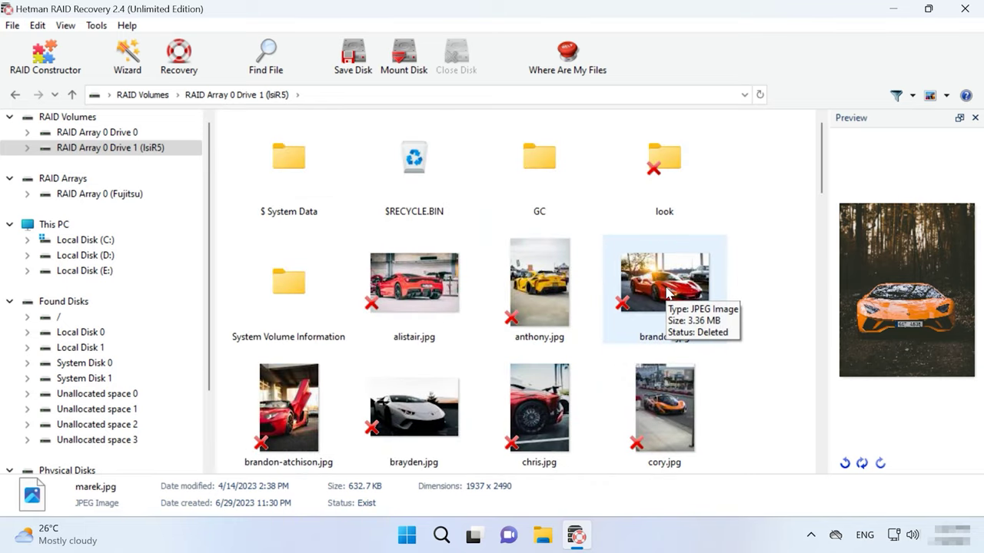
left_click(667, 292)
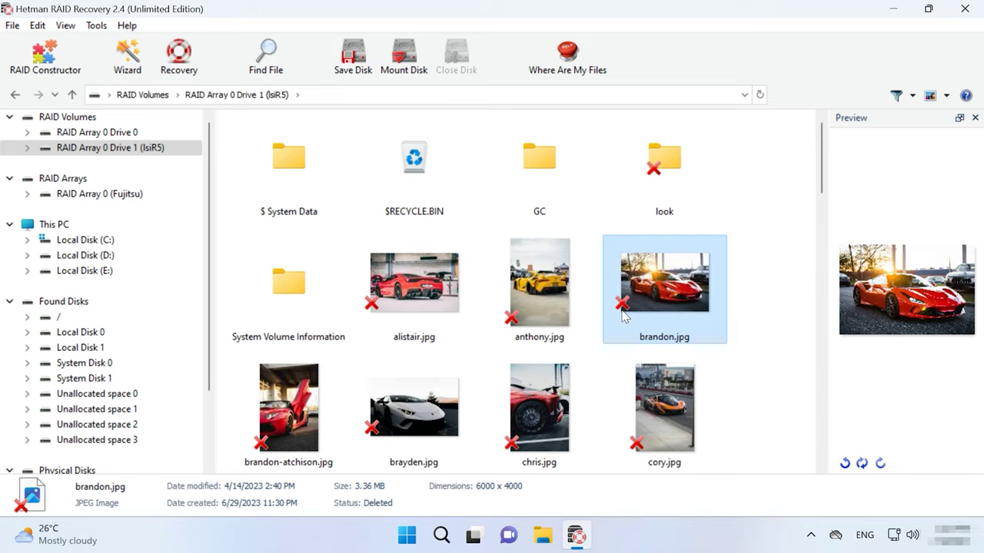
Recover the six images alistair, anthony, brandon, brayden, chris and cory to the hard disk path C:\1\.
left_click_drag(779, 261, 392, 430)
left_click(179, 65)
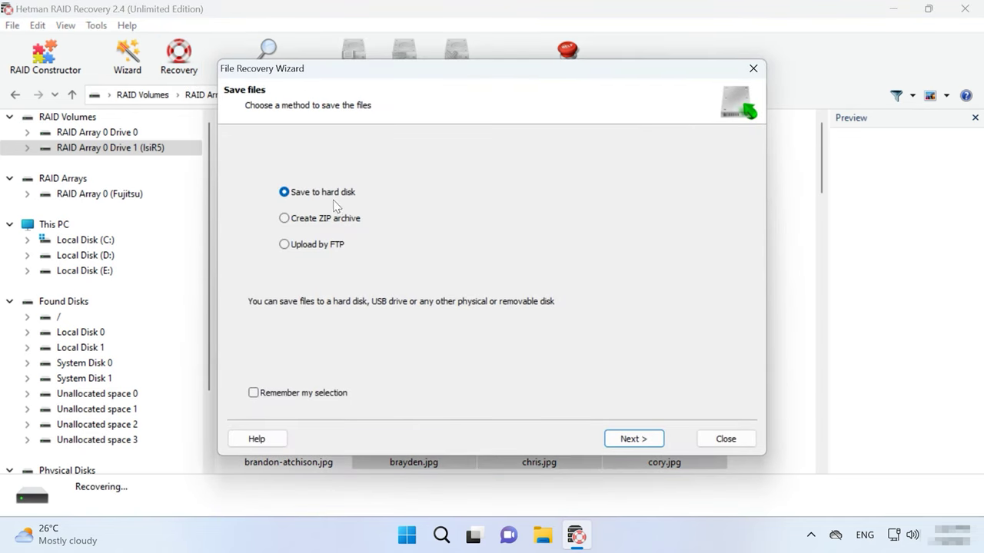
left_click(634, 441)
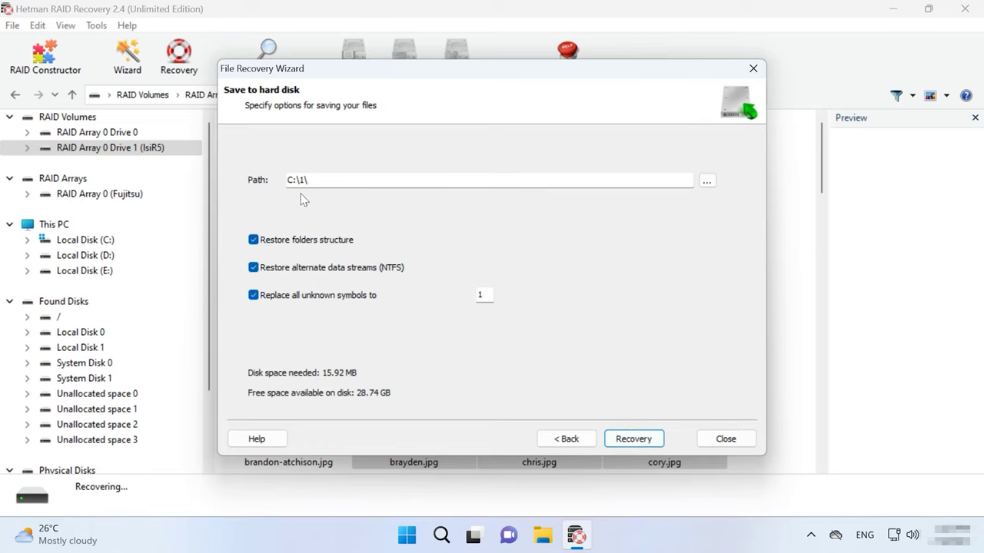
left_click(642, 443)
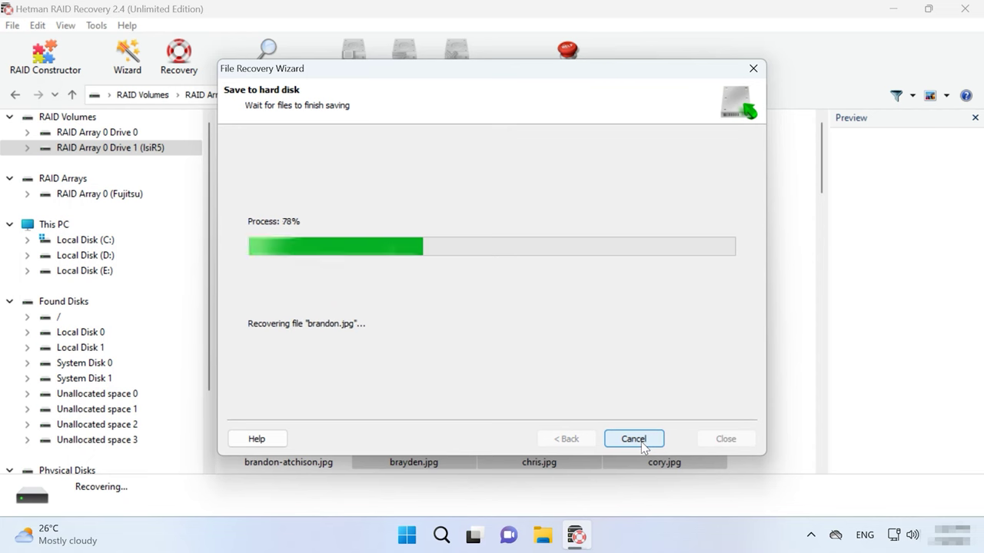
left_click(645, 443)
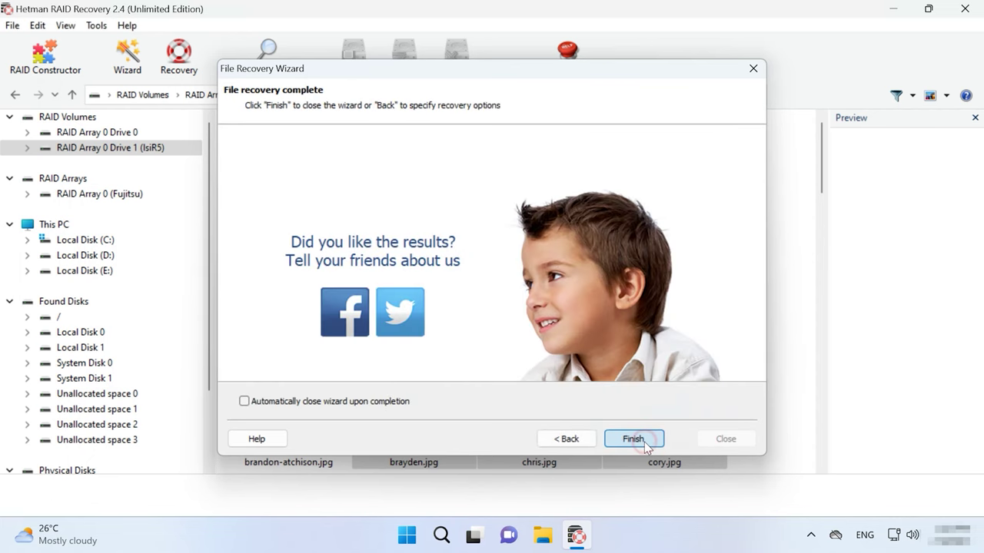
Switch to File Explorer and open folder 1 on Local Disk (C:) to check the recovered files.
left_click(543, 536)
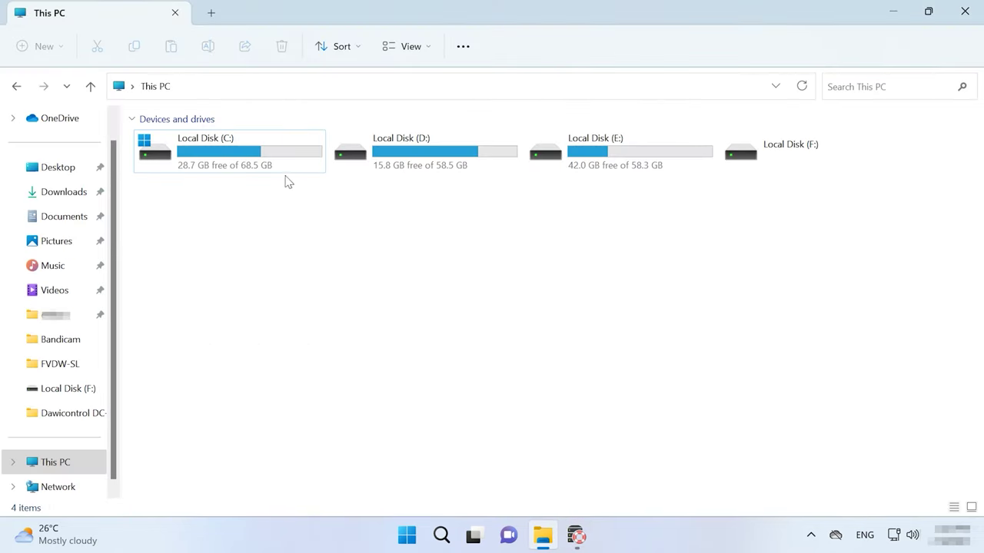
double_click(263, 157)
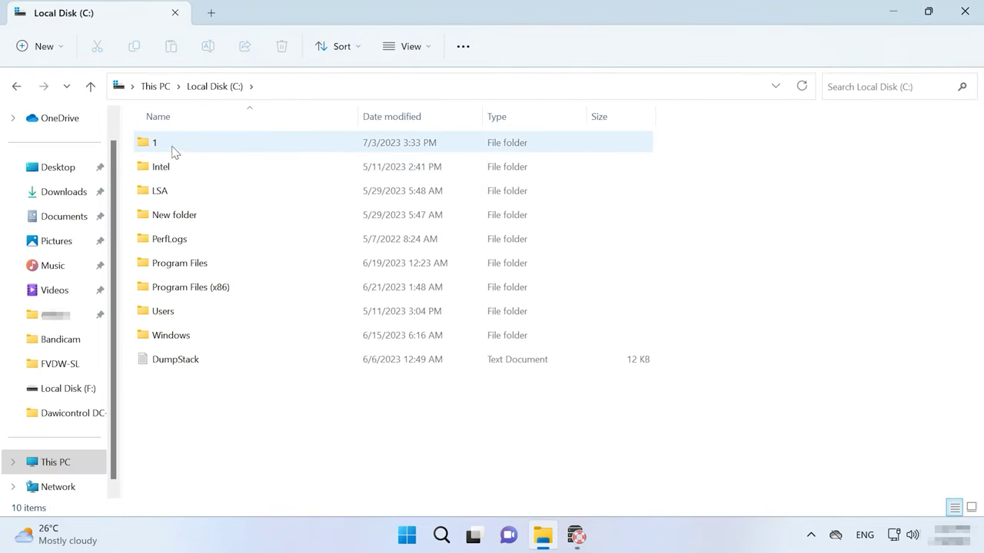
double_click(173, 148)
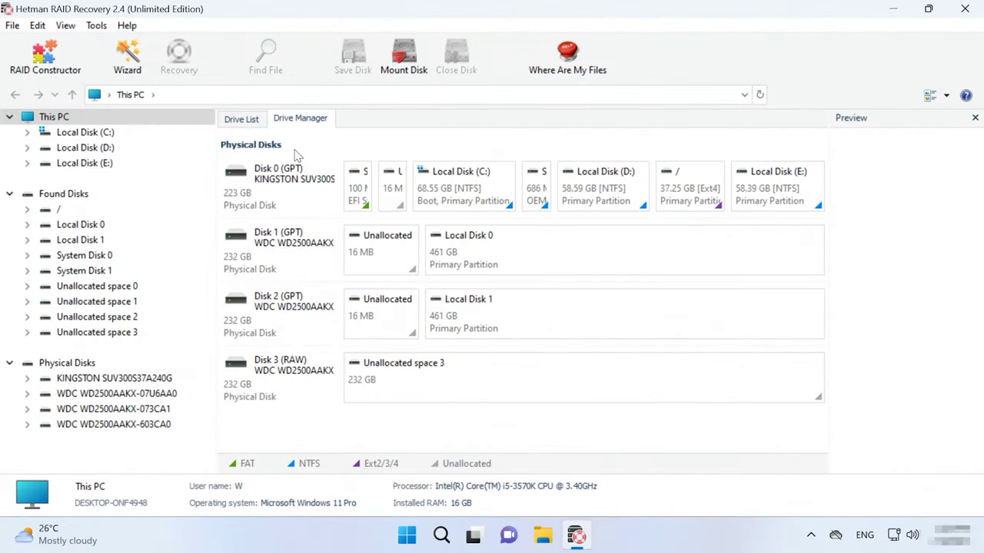
Start the RAID Constructor in manual mode to specify the array parameters.
left_click(46, 82)
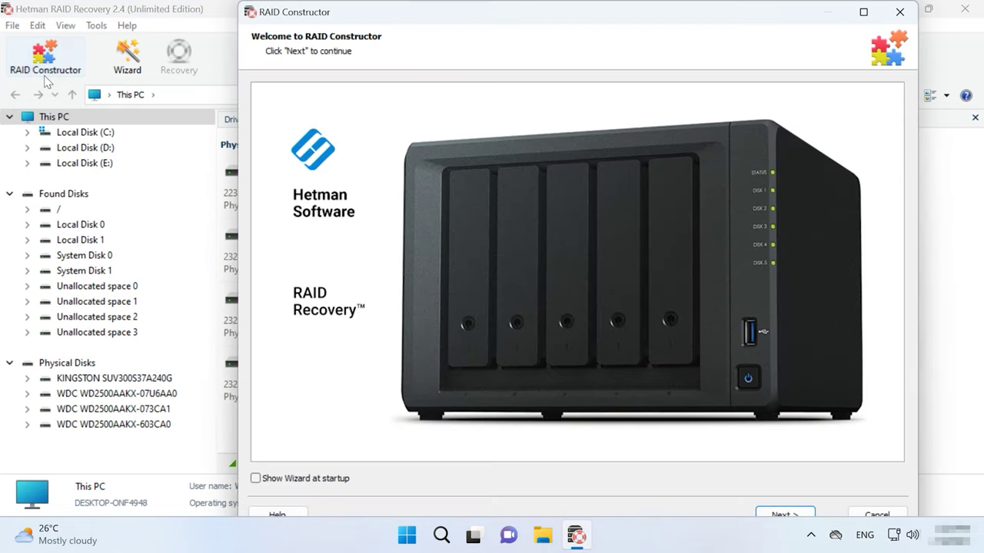
left_click(797, 512)
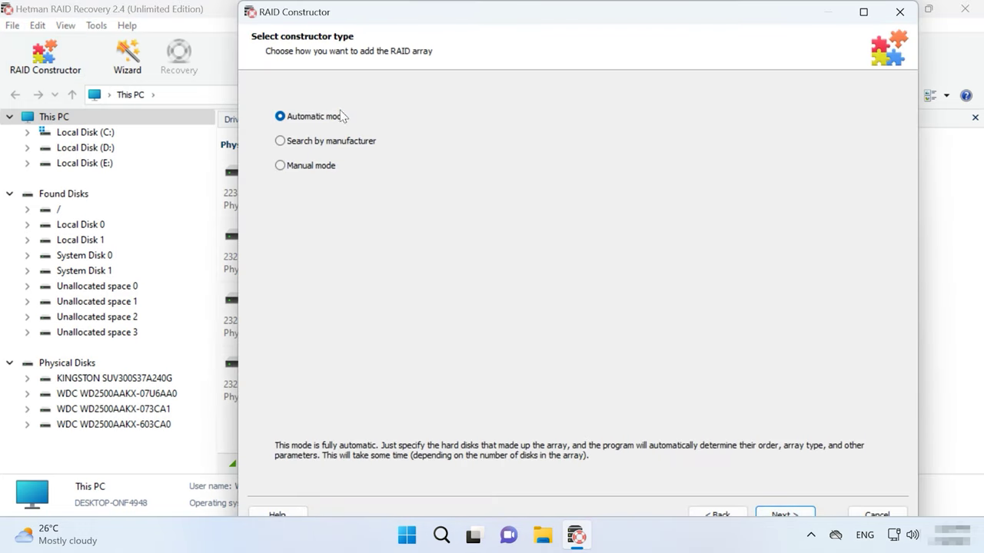
left_click(291, 167)
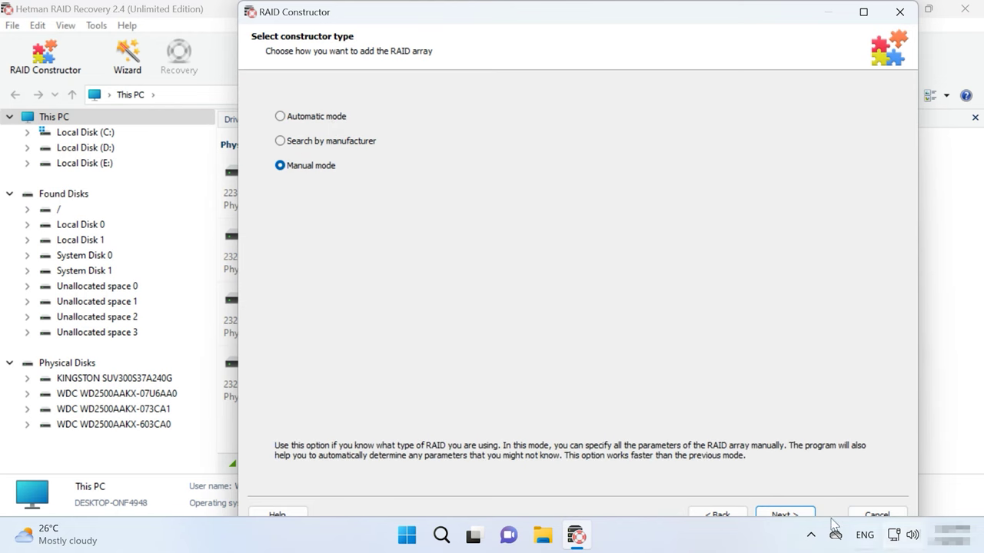
left_click(804, 513)
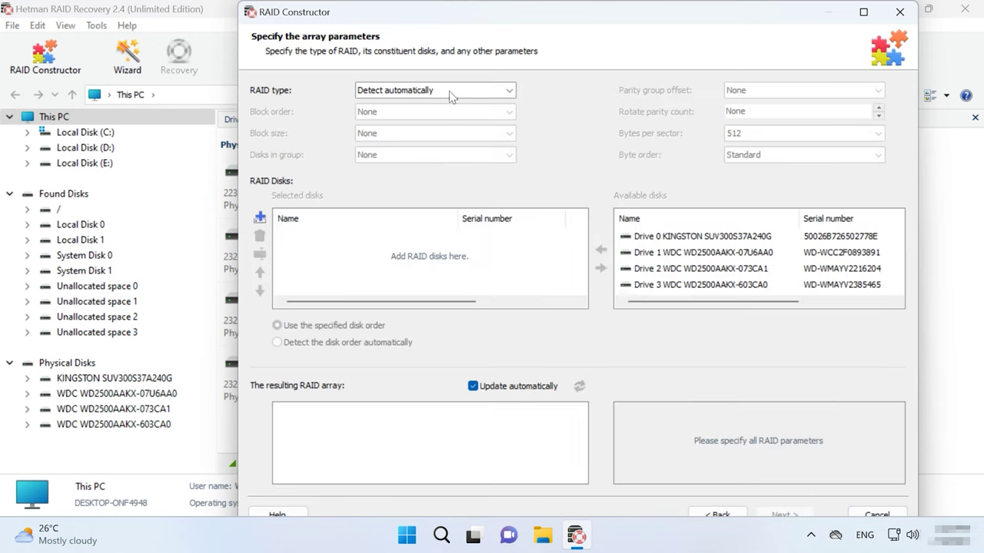
Define the array as RAID 5 (Parity) with Left Synchronous block order and a 64 KB block size.
left_click(496, 91)
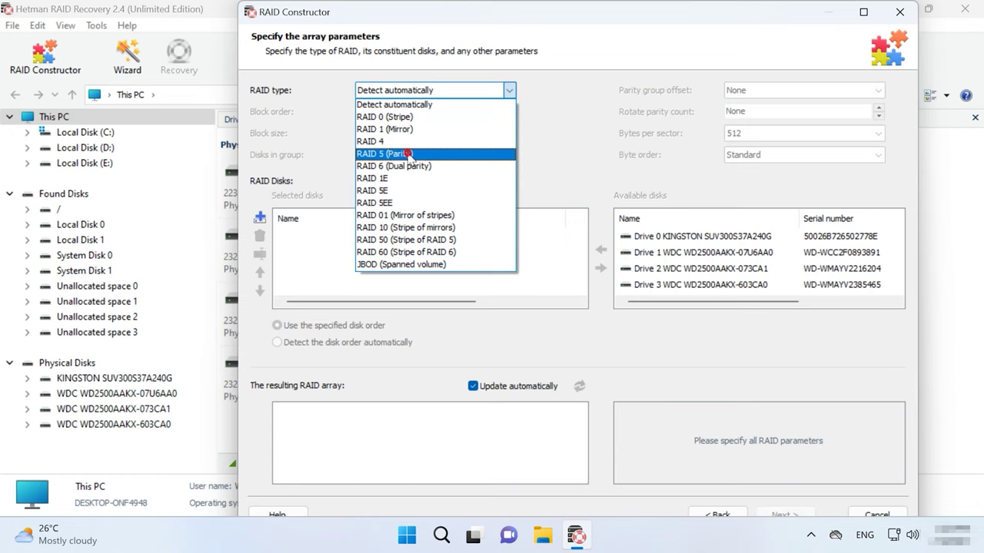
left_click(410, 157)
left_click(436, 114)
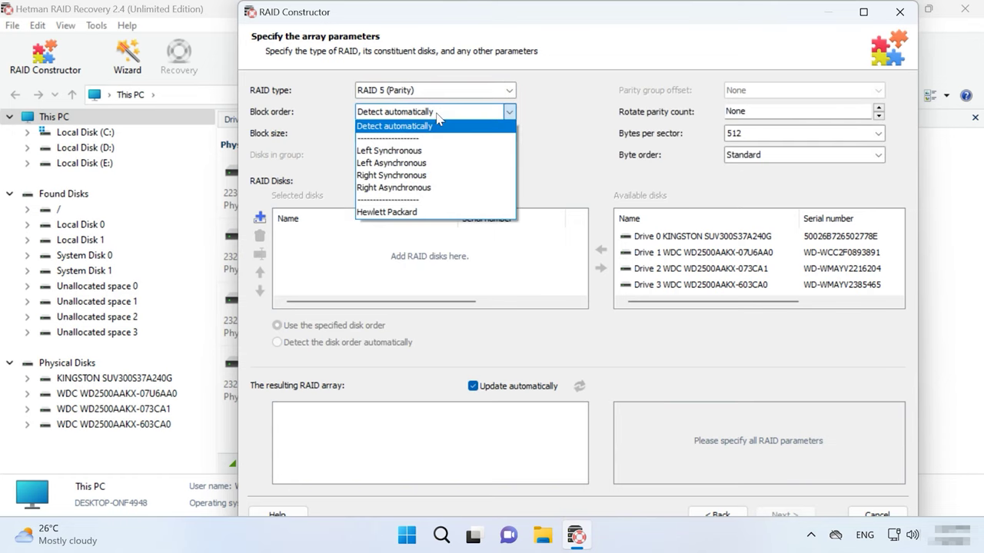
left_click(407, 152)
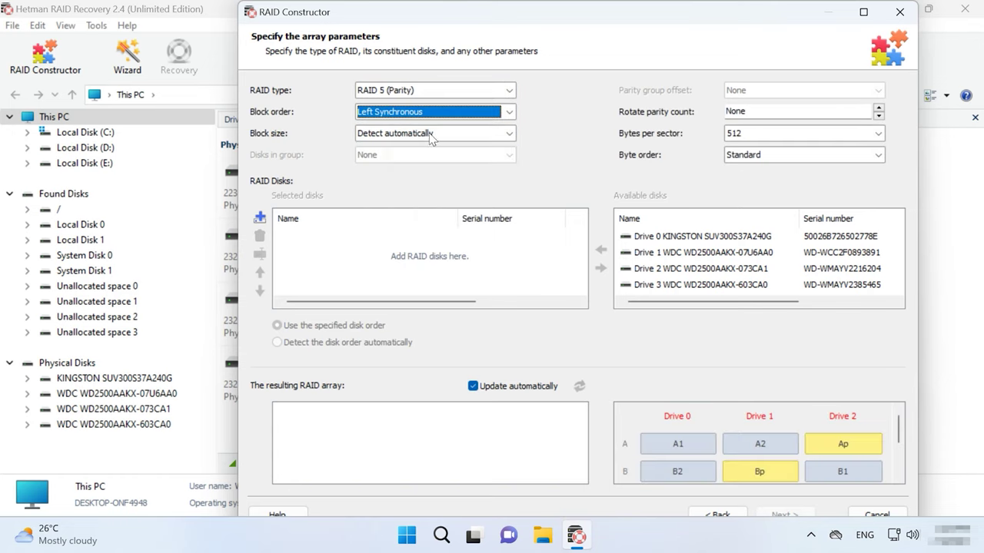
left_click(433, 135)
left_click(377, 233)
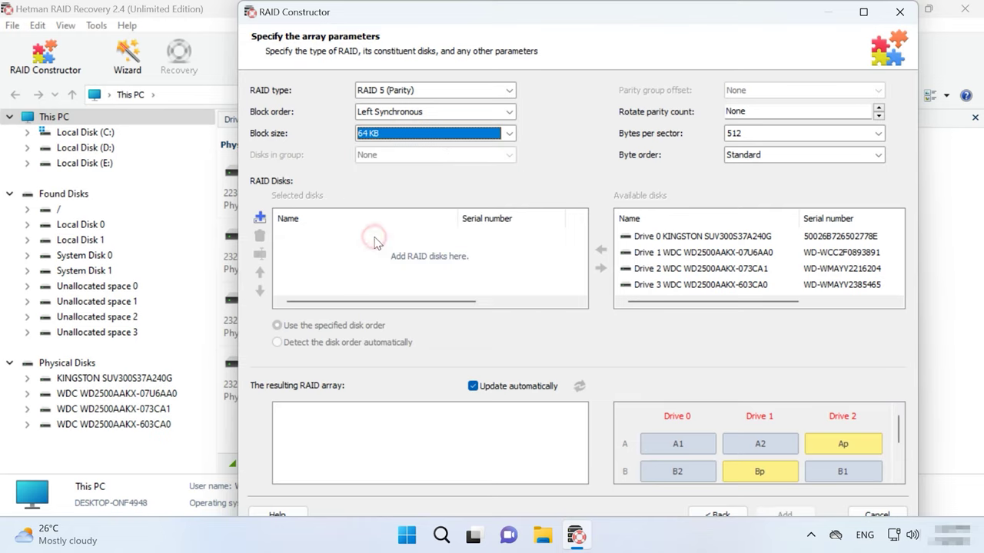
Add the three WDC WD2500AAKX disks, Drive 1, Drive 2 and Drive 3, to the array.
left_click(706, 252)
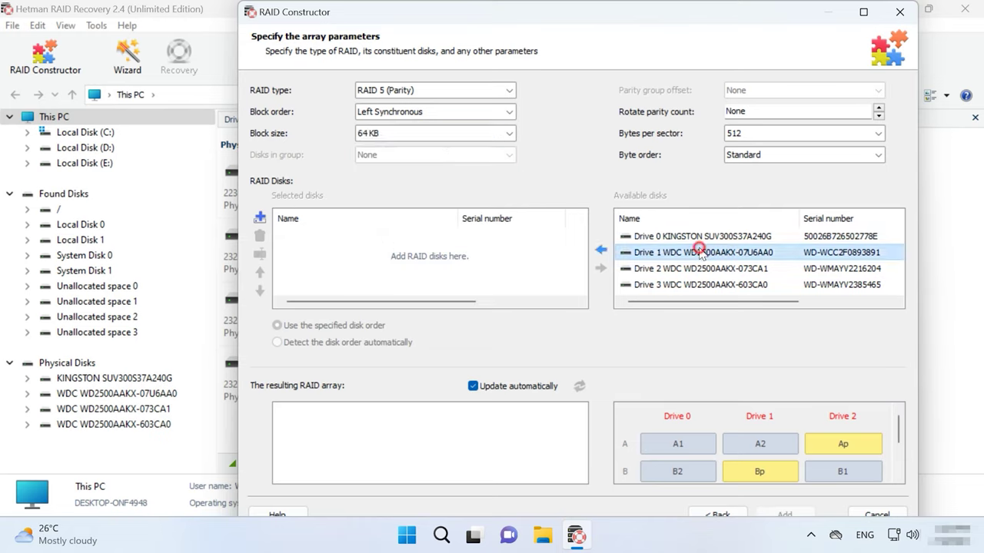
left_click(601, 250)
left_click(602, 250)
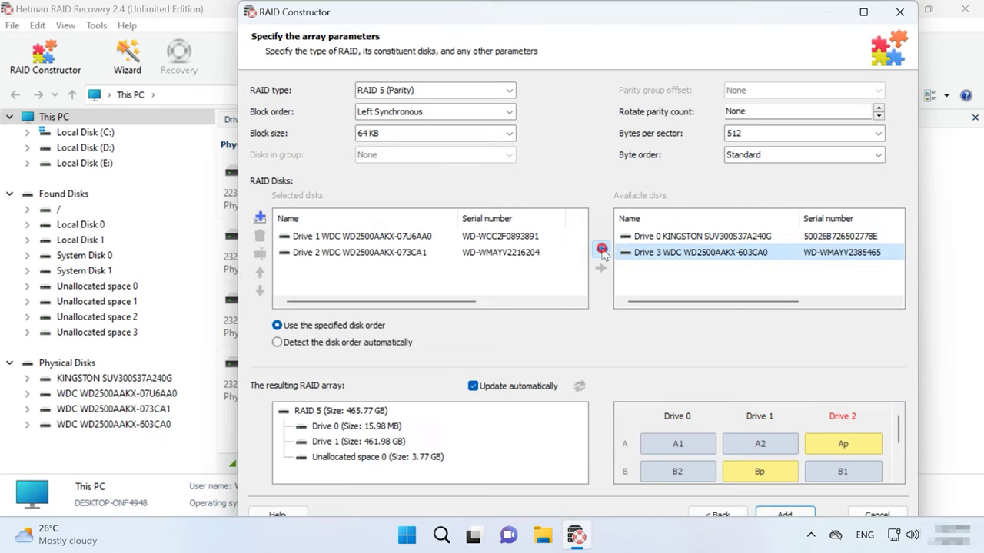
left_click(603, 250)
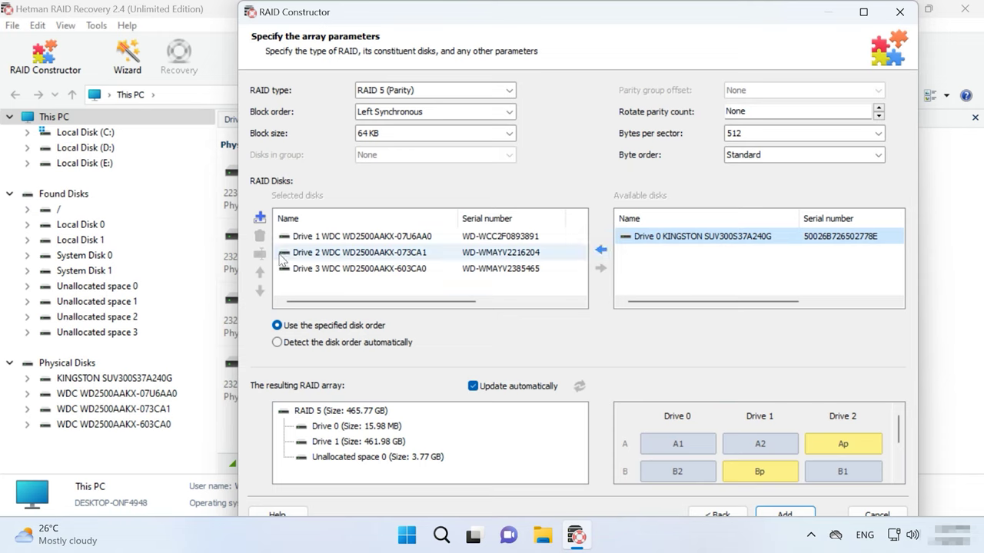
Add an empty disk to the array's selected disks and remove it again.
left_click(261, 218)
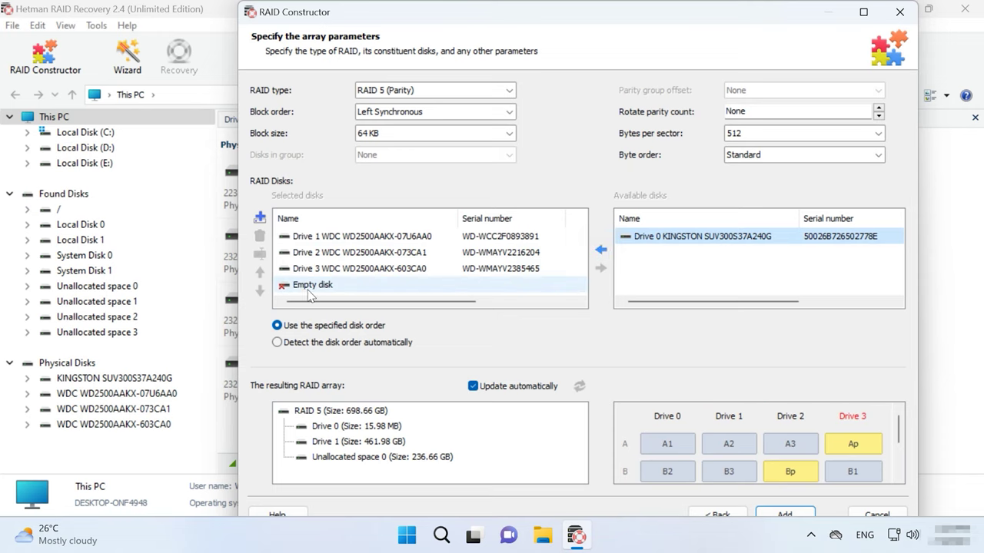
left_click(311, 289)
left_click(260, 236)
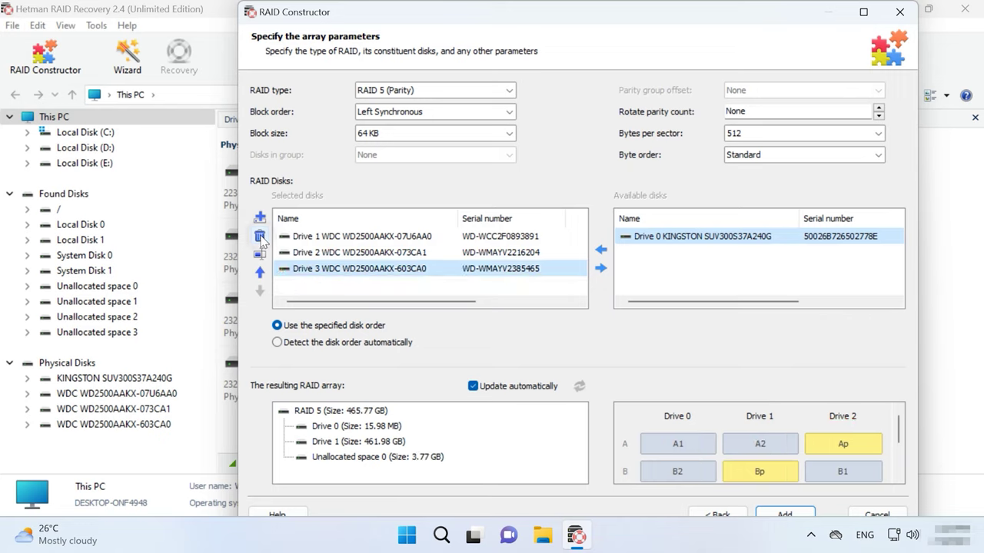
Move Drive 1 WDC WD2500AAKX-07U6AA0 to the end of the selected disks, after Drive 2 and Drive 3.
left_click(336, 253)
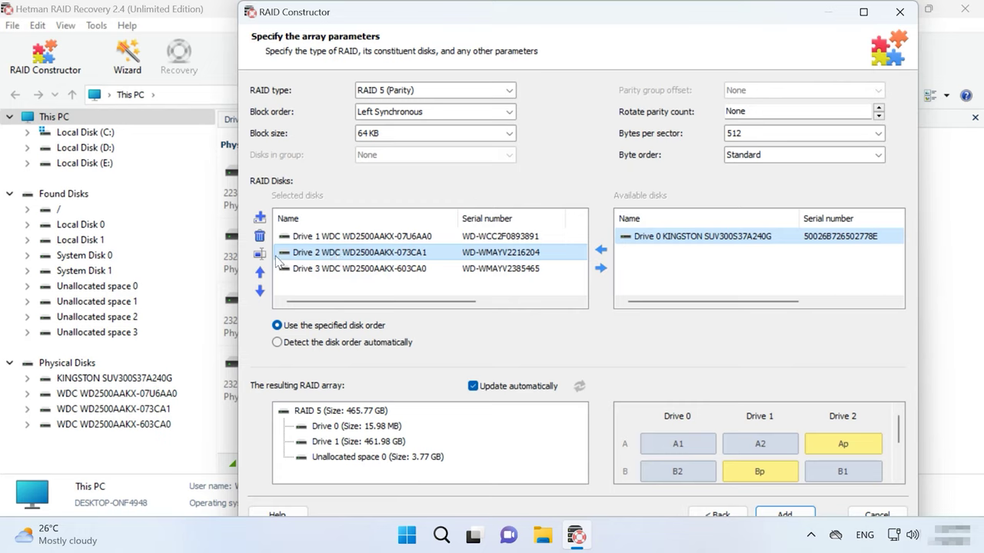
left_click(333, 240)
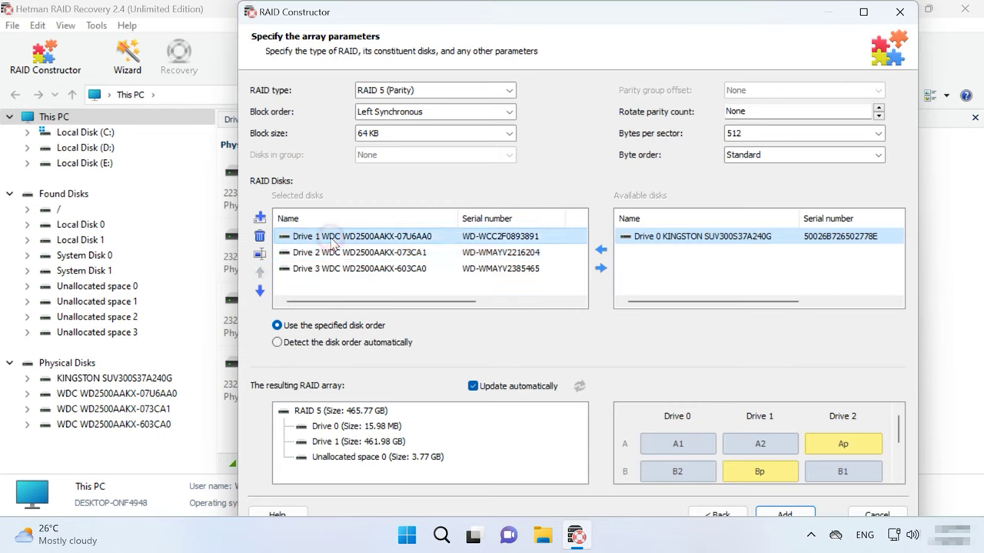
left_click(260, 291)
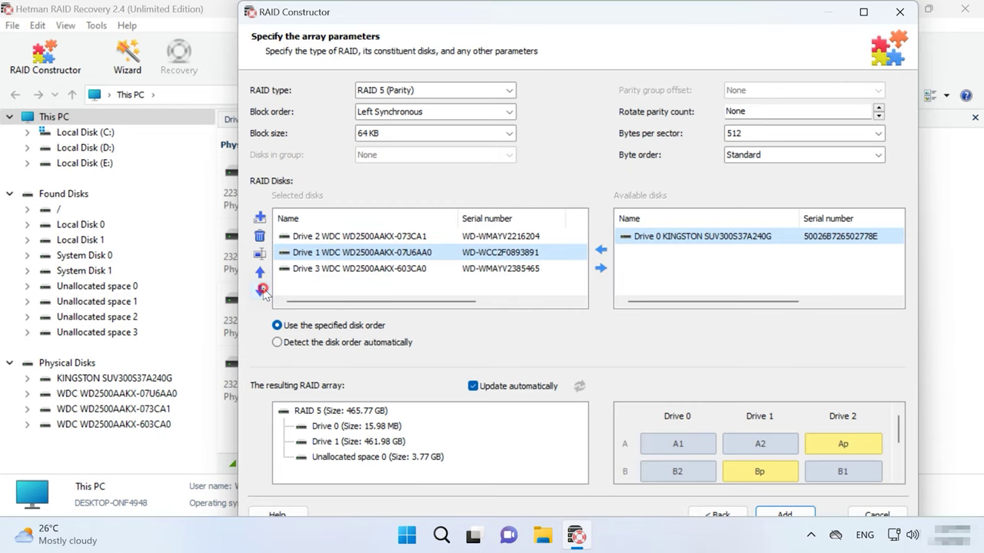
left_click(260, 291)
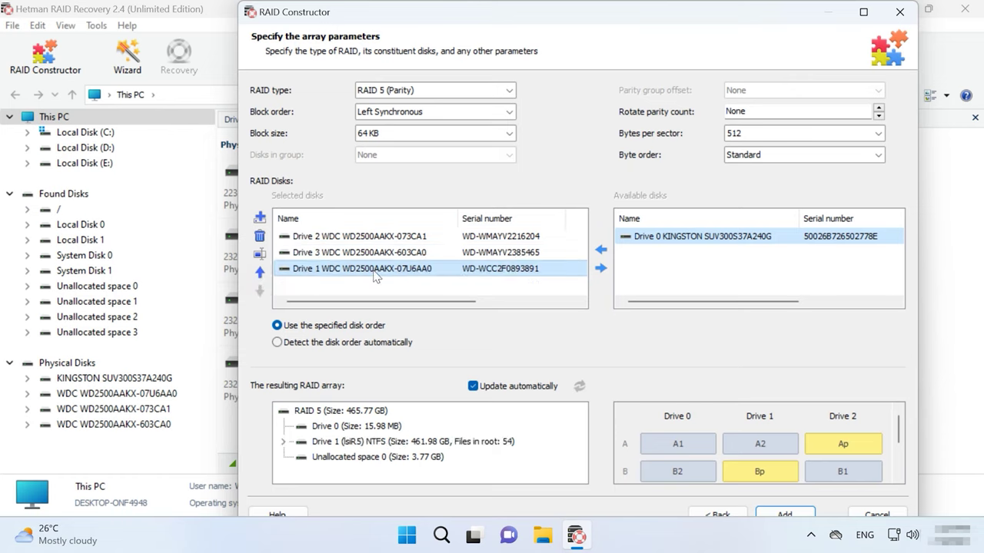
Check the files on the NTFS partition in the resulting array's preview and add the constructed array.
left_click(283, 443)
scroll(413, 459, "down", 6)
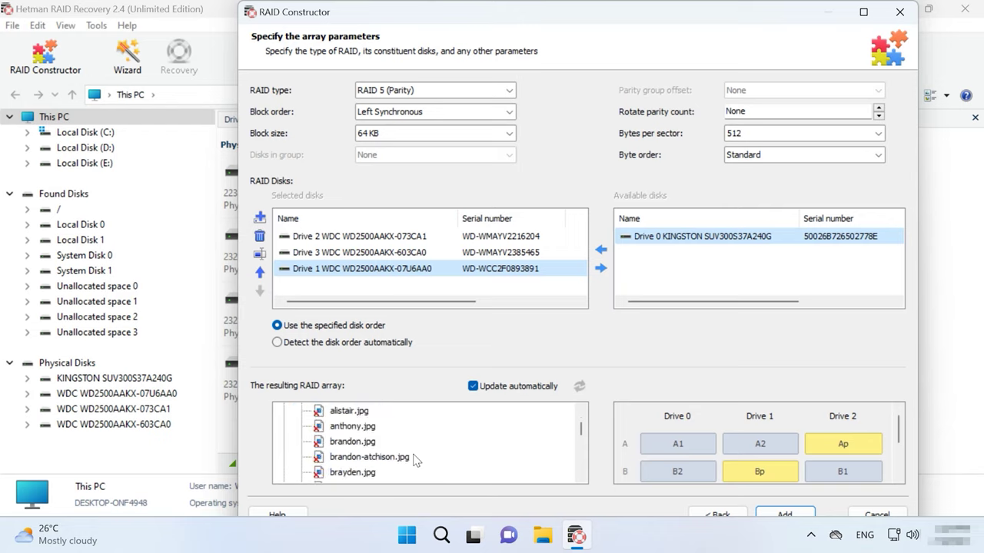
scroll(414, 460, "up", 6)
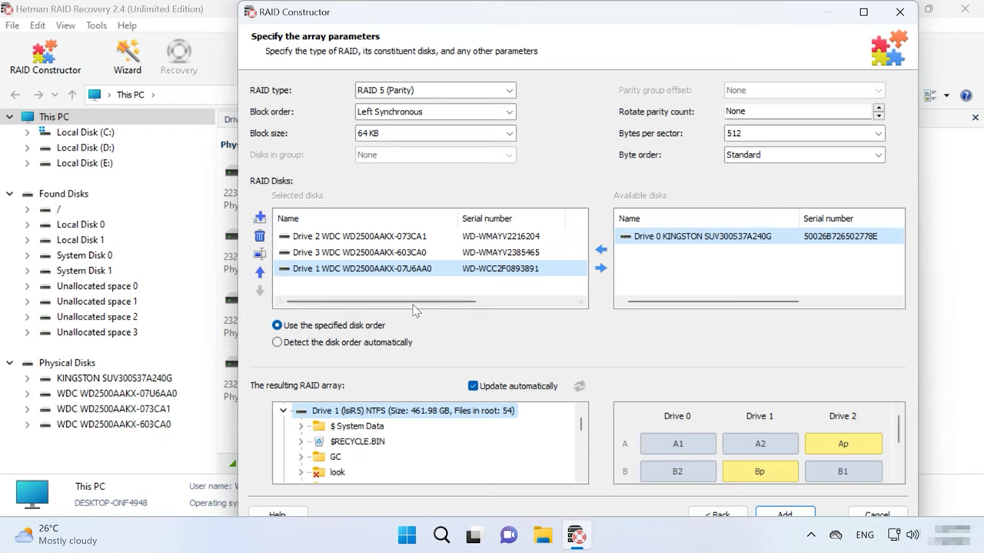
left_click(798, 513)
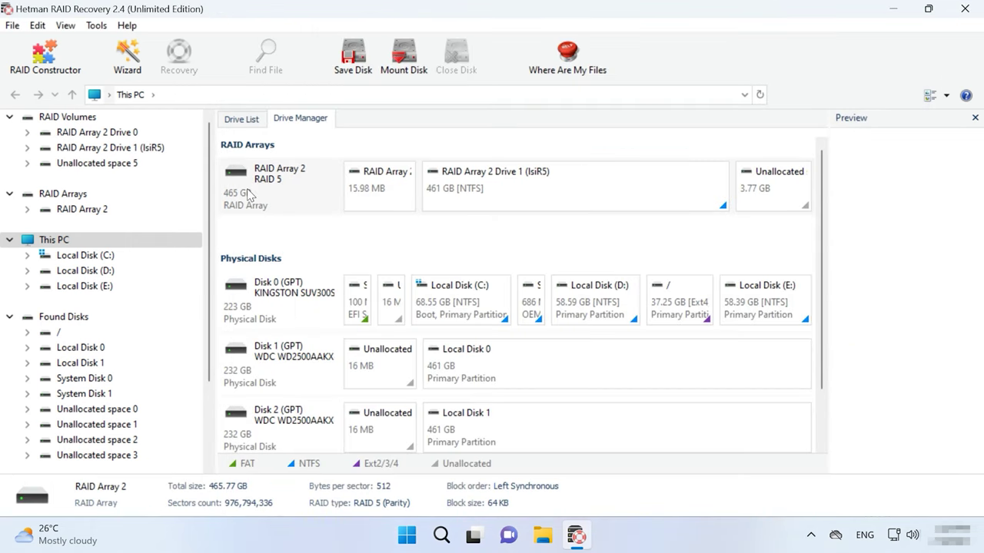
Run a fast scan on the rebuilt array's 461 GB NTFS volume and finish the recovery wizard.
left_click(247, 195)
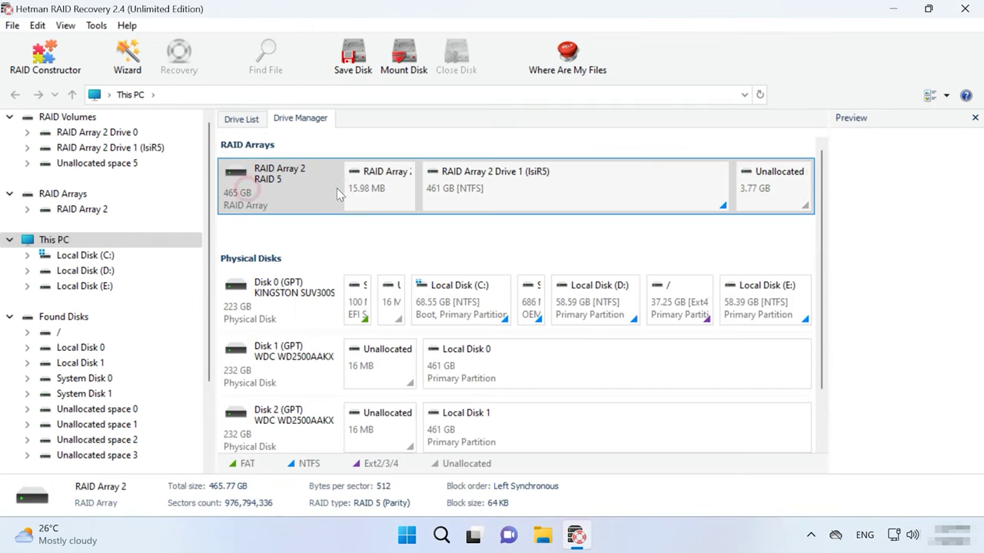
right_click(580, 192)
left_click(638, 198)
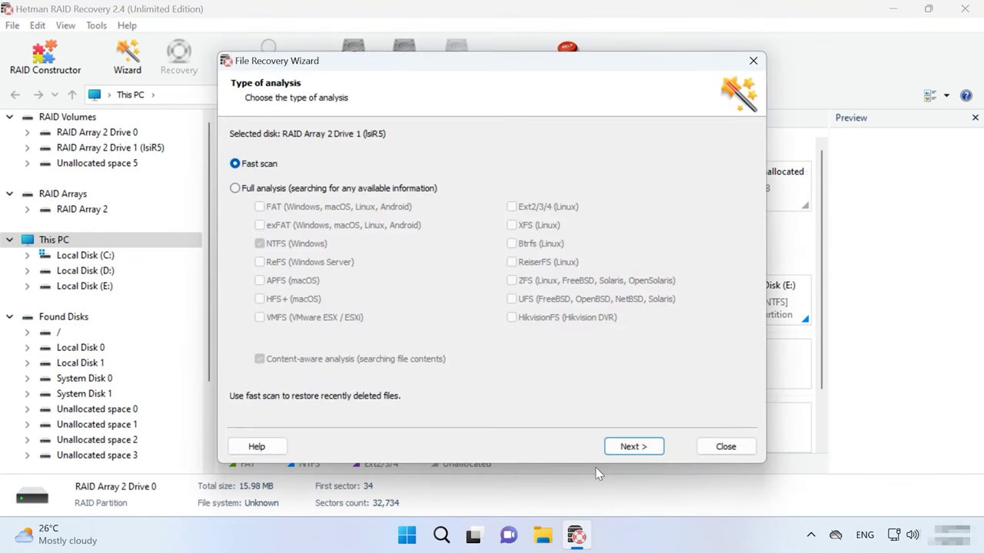
left_click(624, 452)
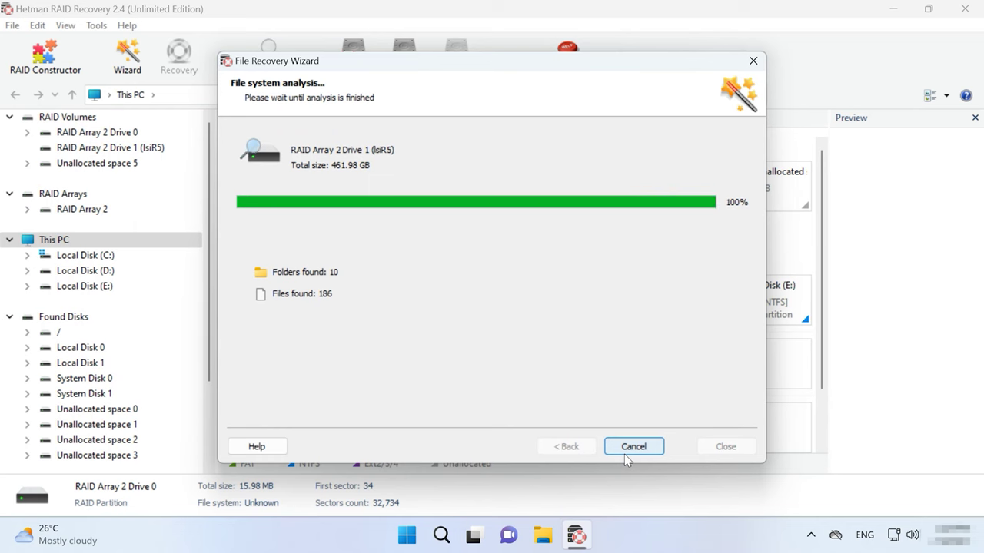
left_click(636, 451)
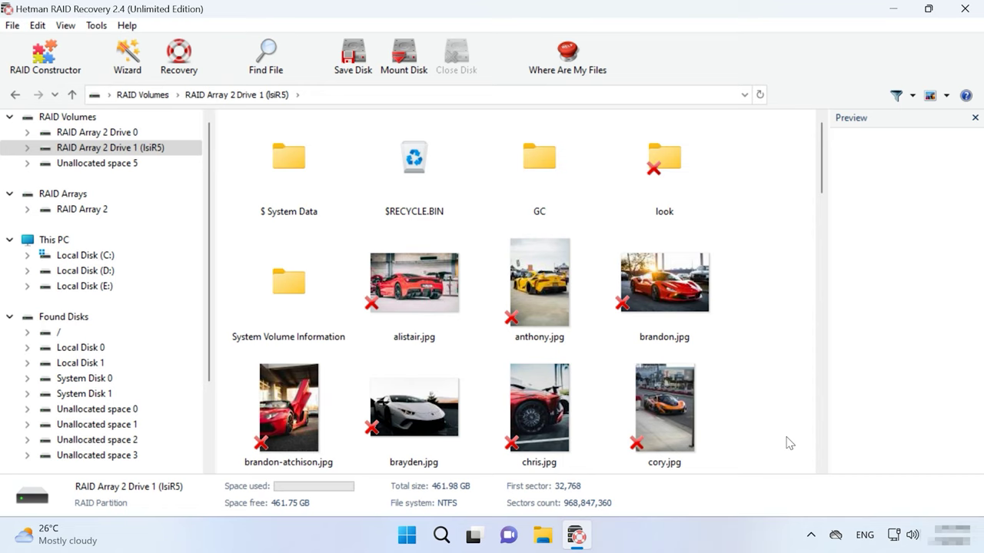
Browse the found files, select devon.jpg, dhiva.jpg, dillon.jpg and dima.jpg, and start recovering them.
scroll(789, 443, "down", 15)
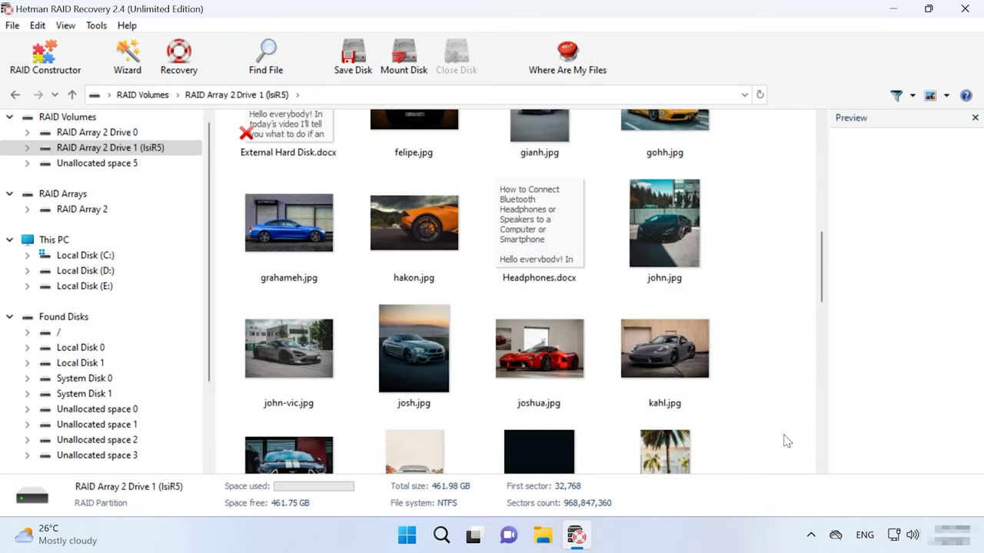
scroll(787, 441, "up", 15)
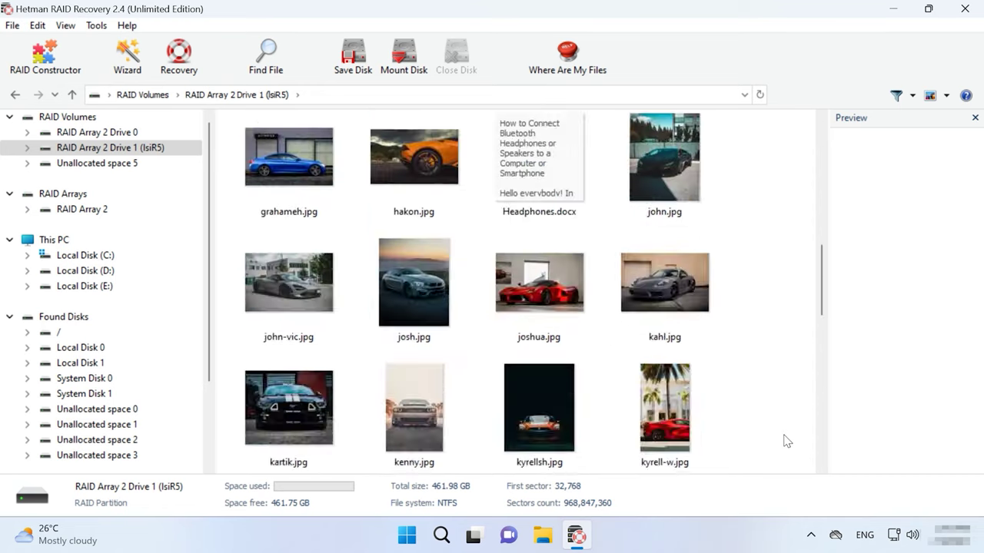
scroll(787, 441, "down", 2)
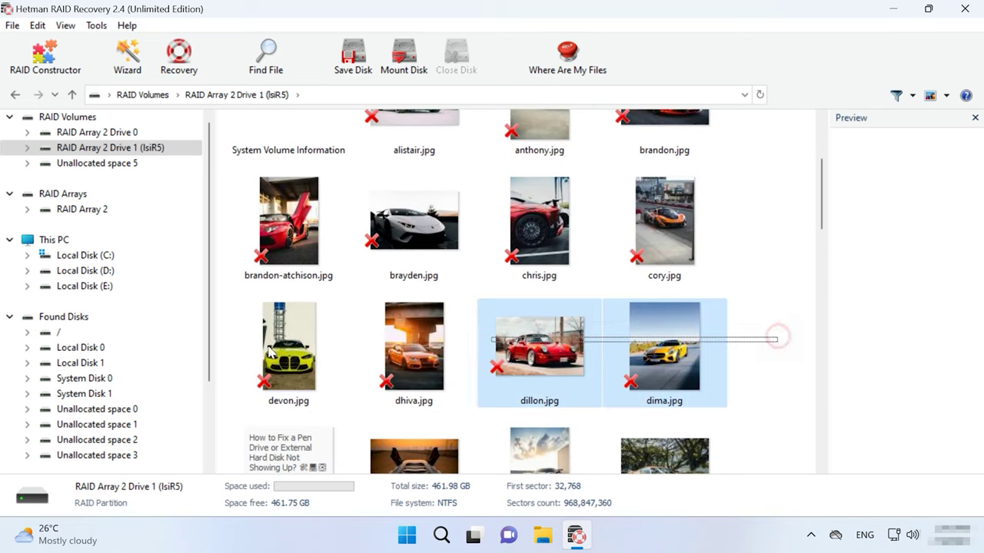
left_click_drag(268, 352, 214, 354)
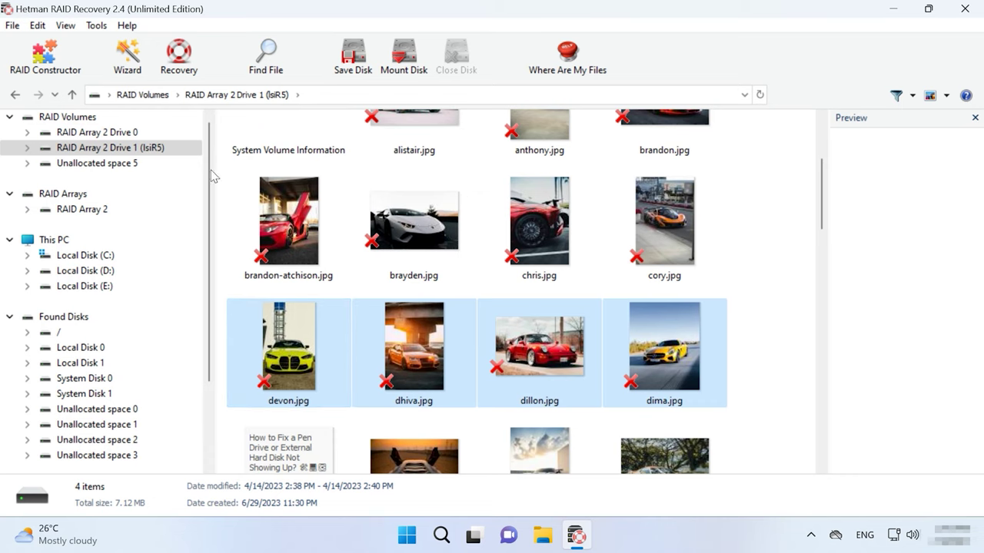
left_click(172, 75)
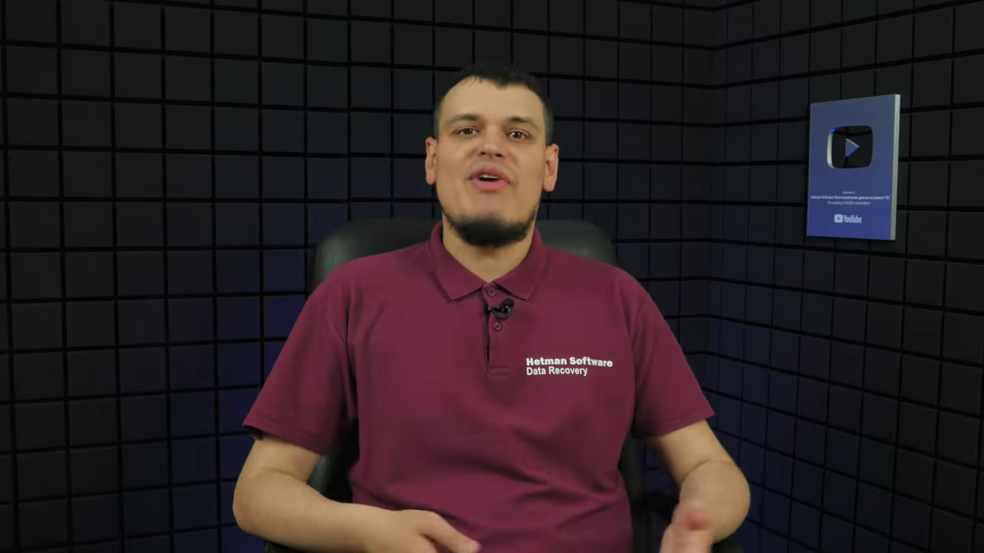